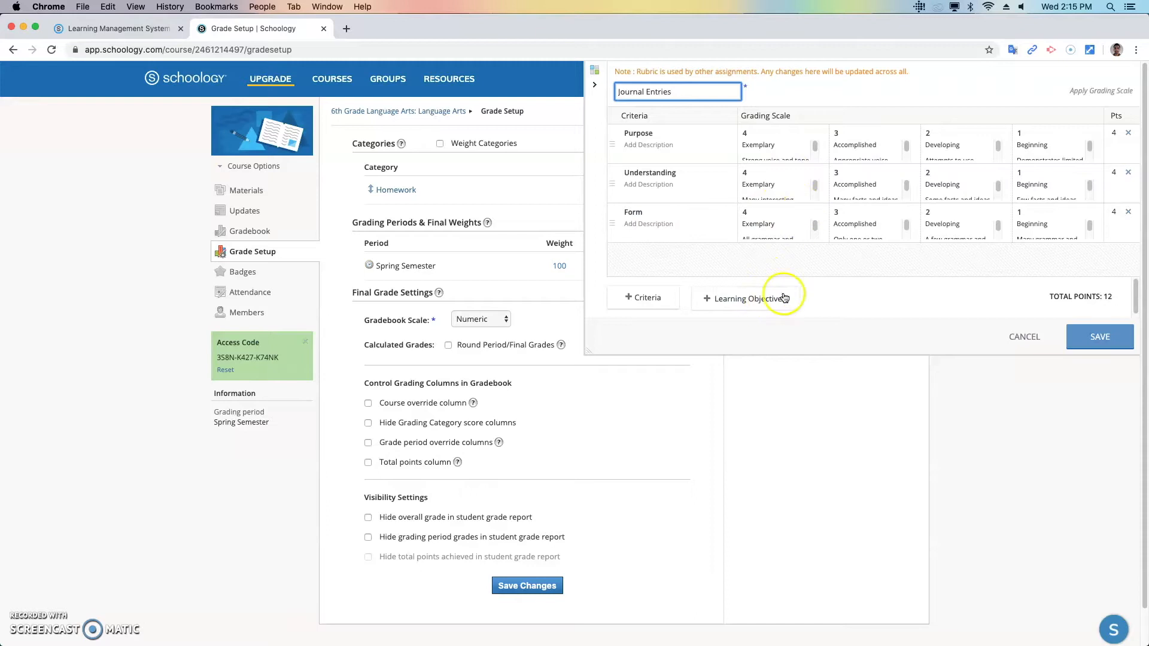
Review the title, level labels and level descriptions of the Journal Entries rubric, leaving it without saving.
{"action": "left_click", "coordinate": [589, 351]}
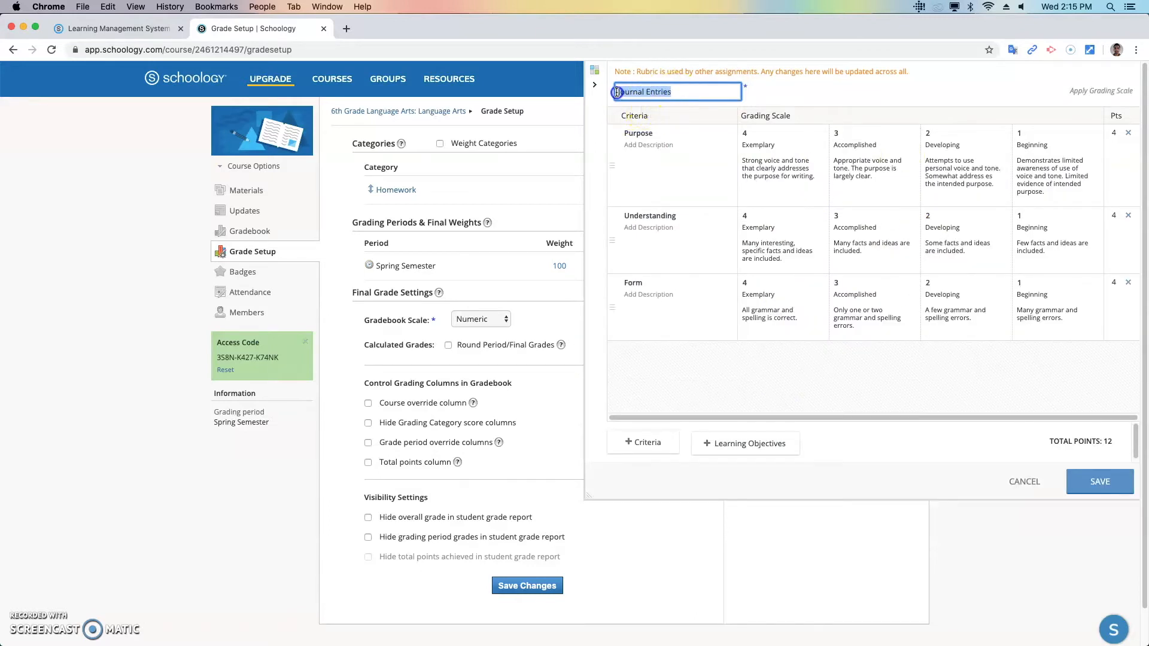
{"action": "left_click", "coordinate": [693, 91]}
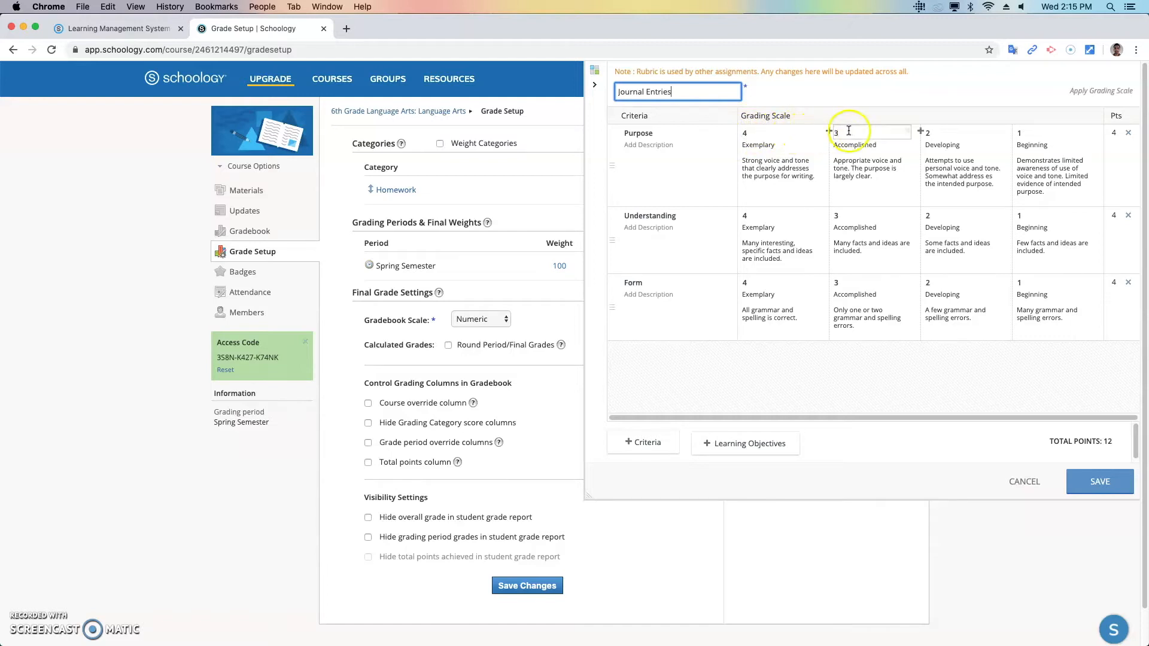
{"action": "left_click", "coordinate": [867, 145]}
{"action": "left_click", "coordinate": [946, 145]}
{"action": "left_click", "coordinate": [1030, 145]}
{"action": "left_click", "coordinate": [760, 153]}
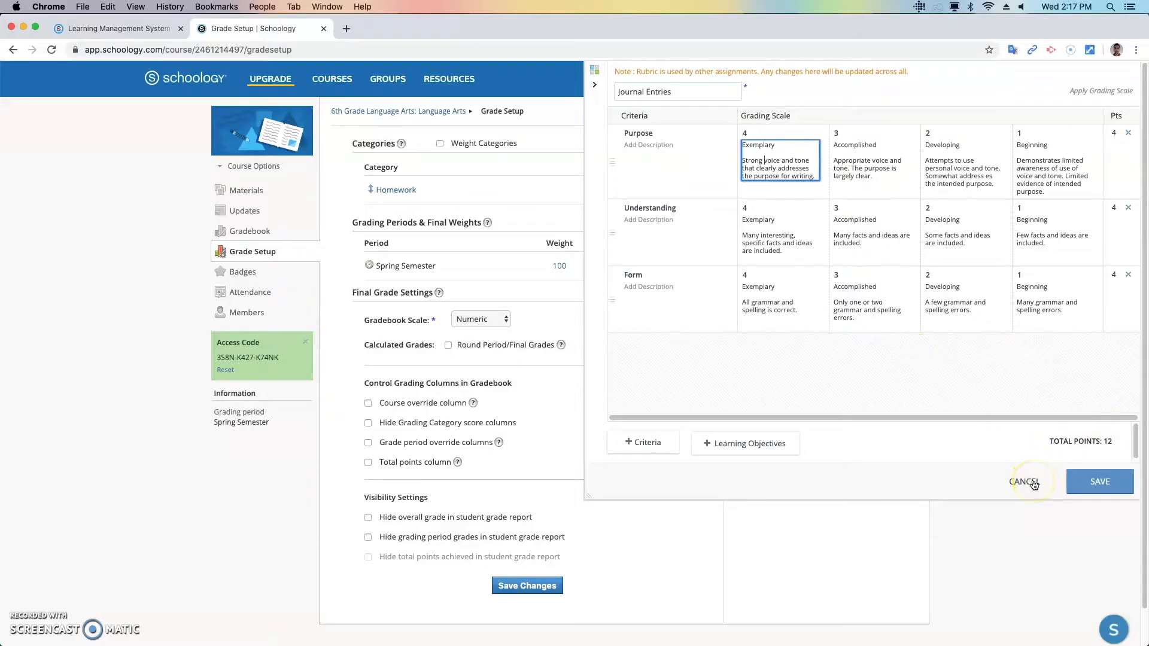
{"action": "left_click", "coordinate": [1027, 482]}
Start a new rubric and browse the standards collections available as learning objectives.
{"action": "left_click", "coordinate": [897, 142]}
{"action": "left_click", "coordinate": [890, 178]}
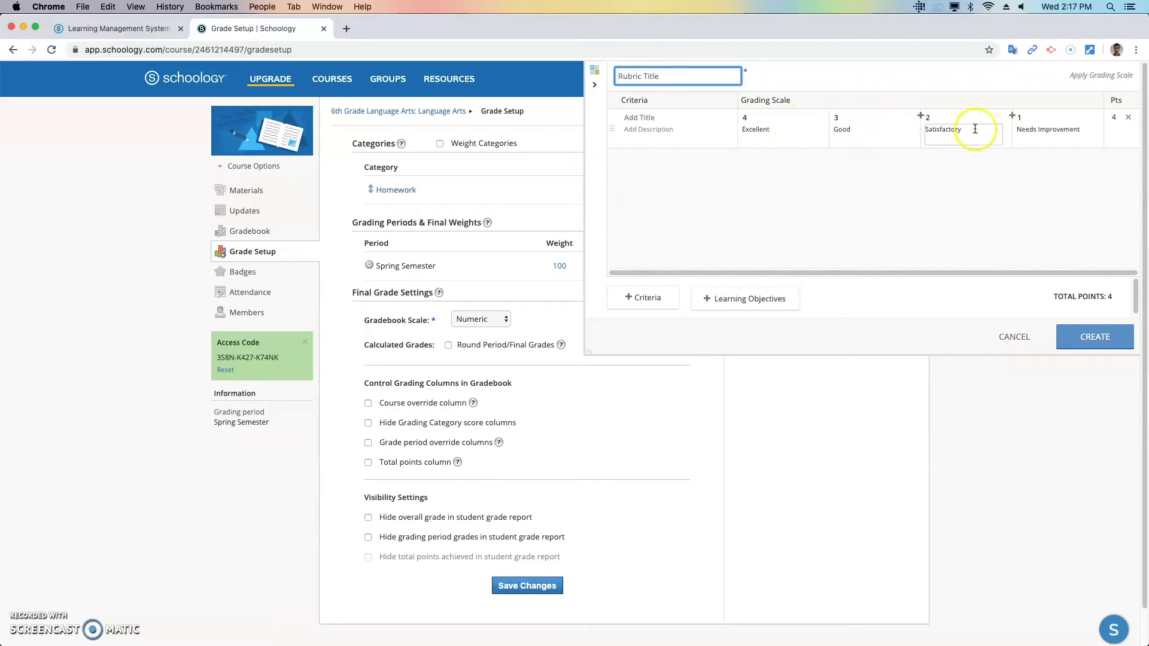
{"action": "left_click", "coordinate": [777, 221]}
{"action": "left_click", "coordinate": [747, 299]}
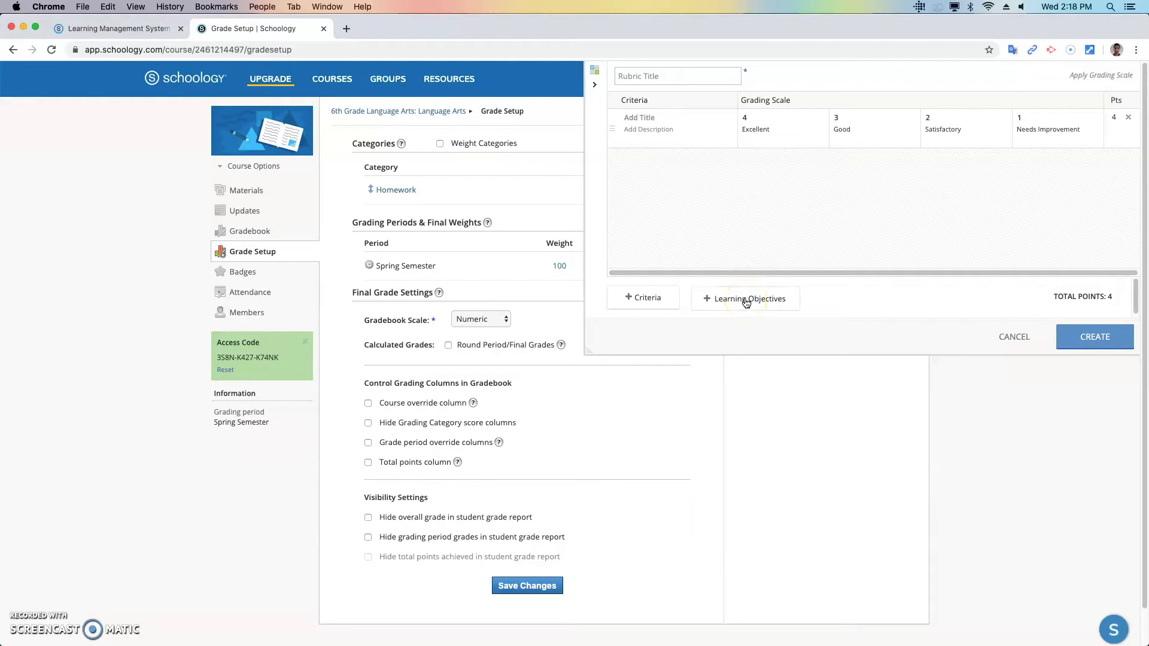
{"action": "left_click", "coordinate": [744, 300]}
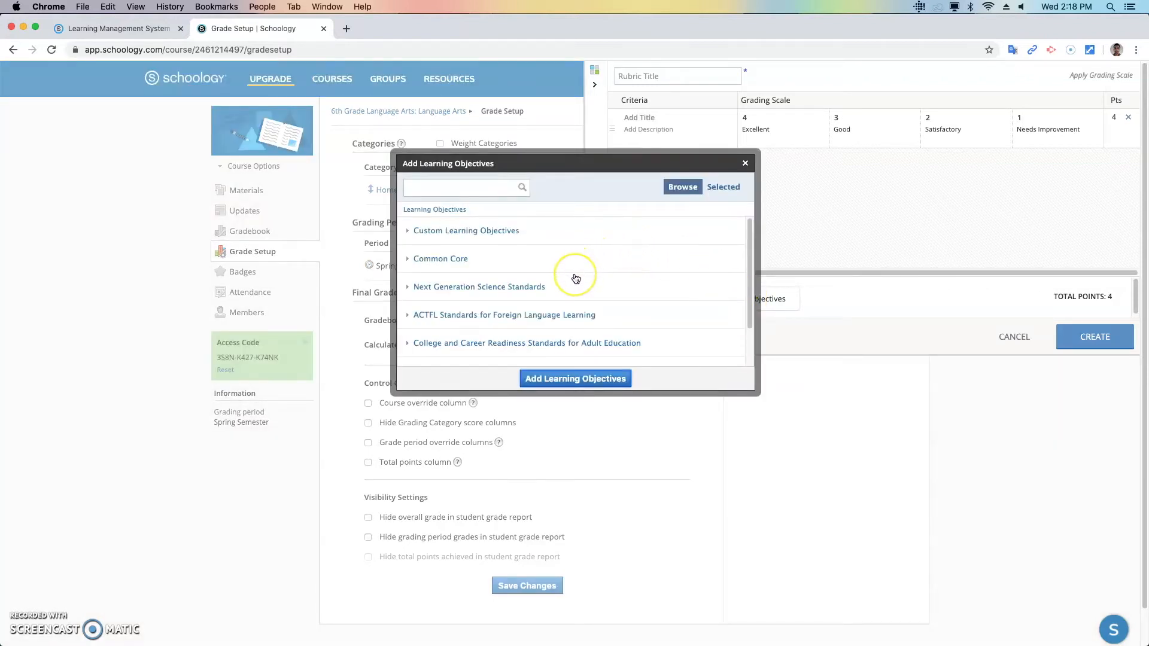
{"action": "scroll", "coordinate": [575, 278], "scroll_direction": "down", "scroll_amount": 2}
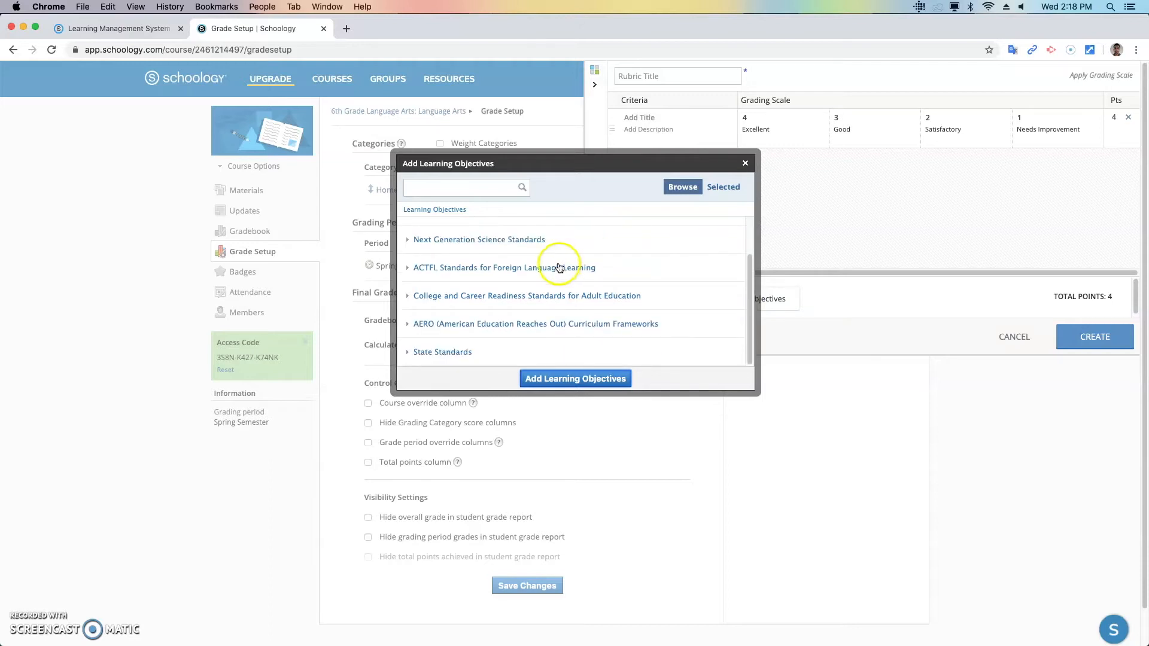
{"action": "scroll", "coordinate": [556, 267], "scroll_direction": "up", "scroll_amount": 2}
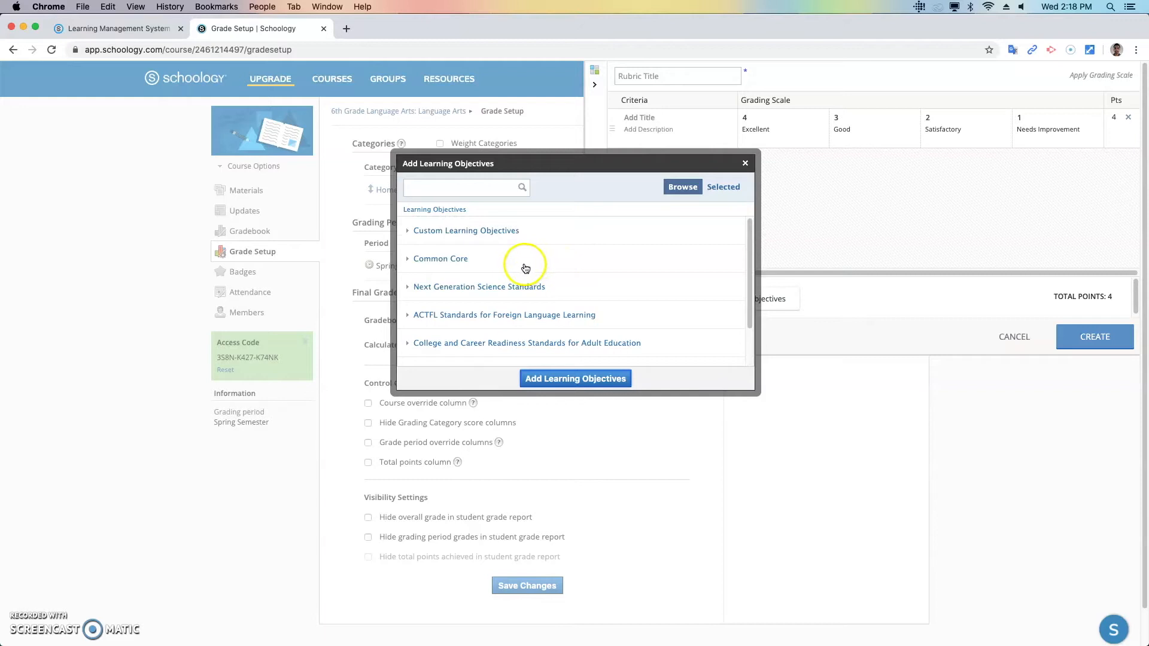
Browse Common Core, English Language Arts/Literacy (2010), Grade 7 English Language Arts, Writing, Text Types and Purposes to CCSS.ELA-Literacy.W.7.3.
{"action": "left_click", "coordinate": [458, 263]}
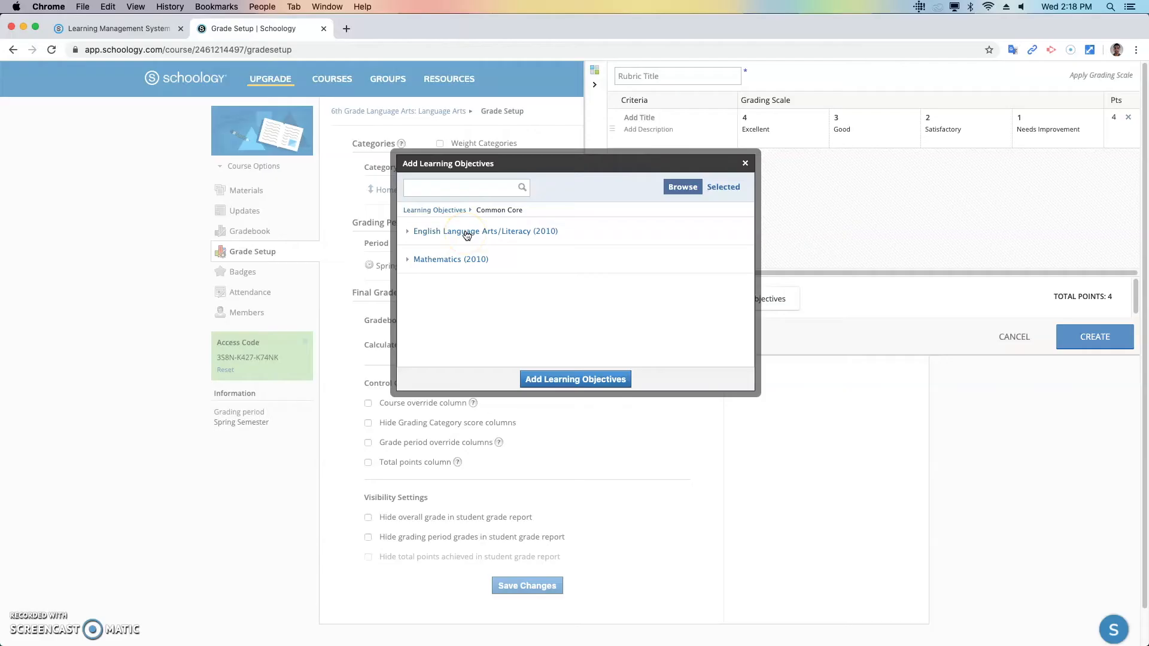
{"action": "left_click", "coordinate": [465, 234]}
{"action": "scroll", "coordinate": [475, 245], "scroll_direction": "down", "scroll_amount": 3}
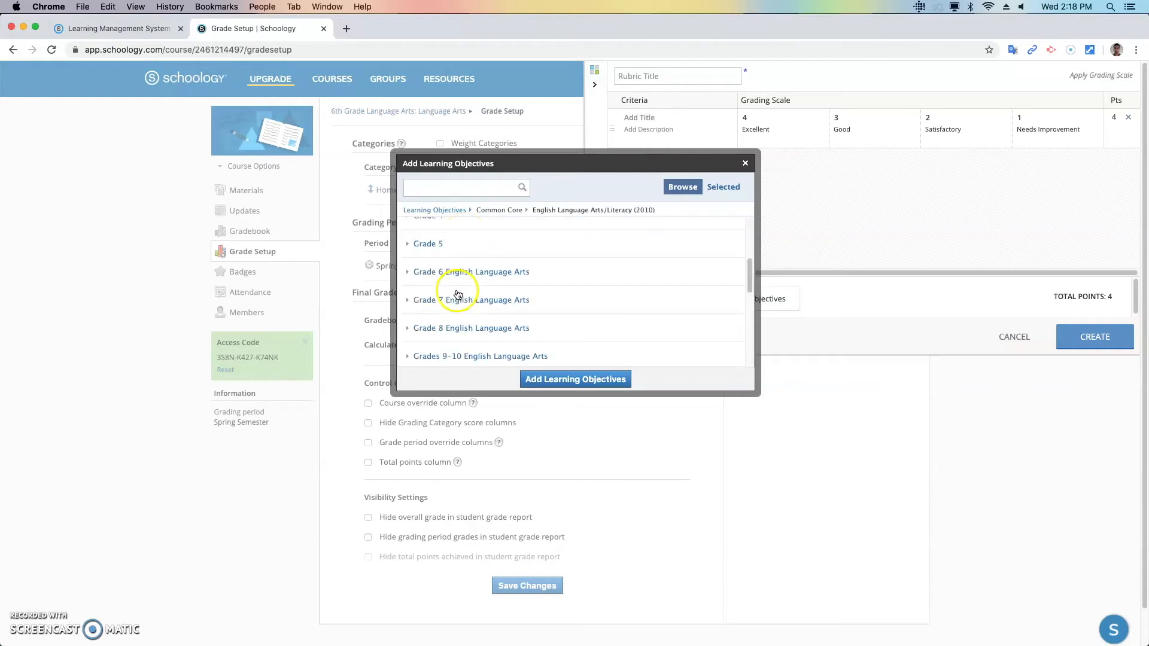
{"action": "left_click", "coordinate": [455, 274]}
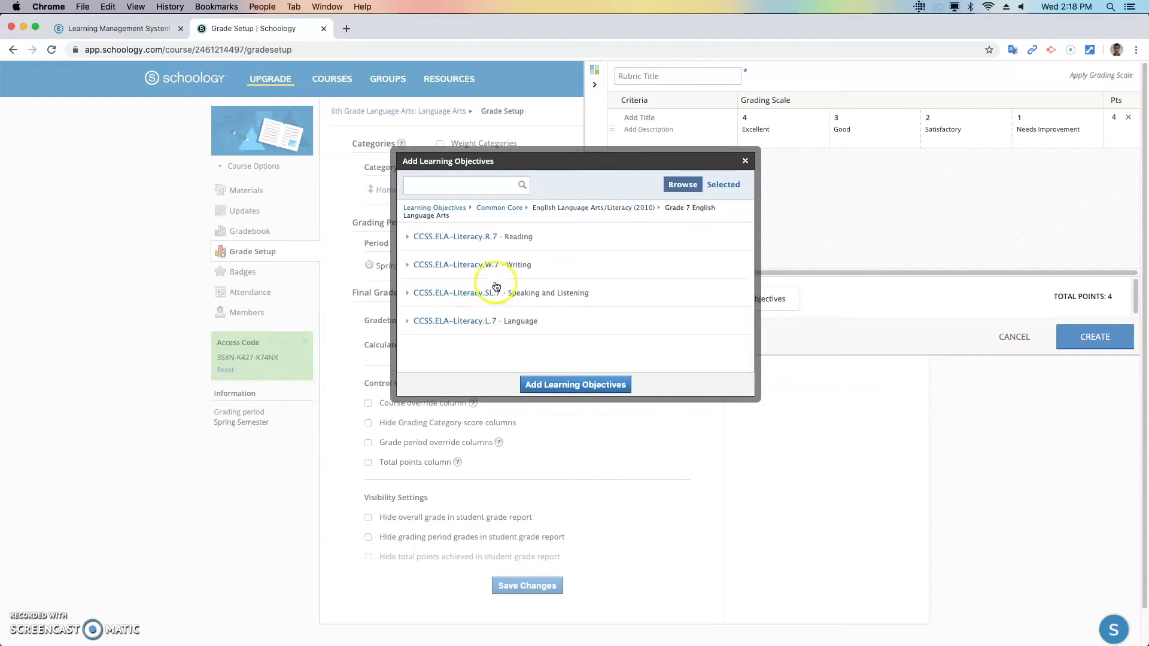
{"action": "left_click", "coordinate": [523, 268]}
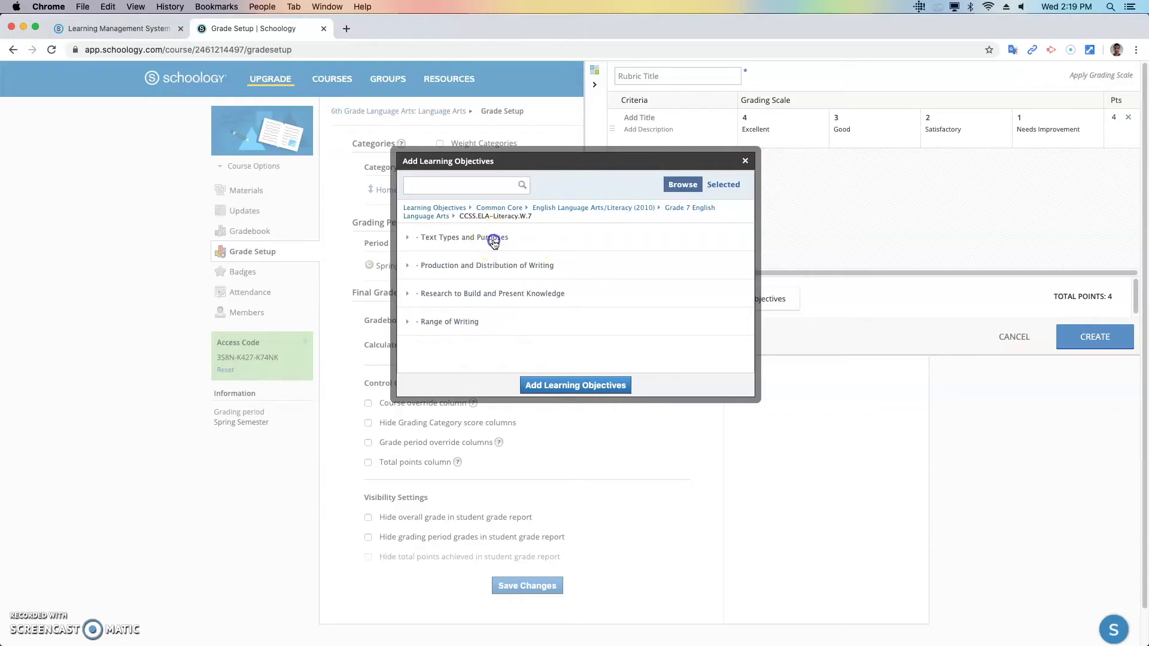
{"action": "left_click", "coordinate": [494, 240]}
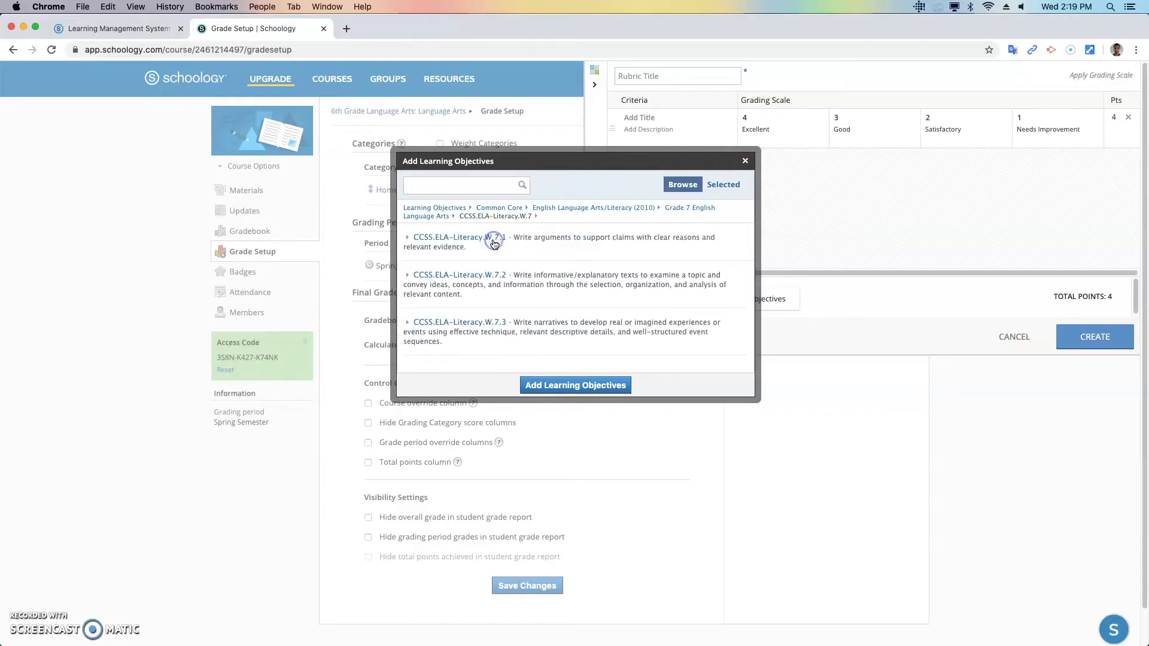
{"action": "left_click", "coordinate": [494, 324]}
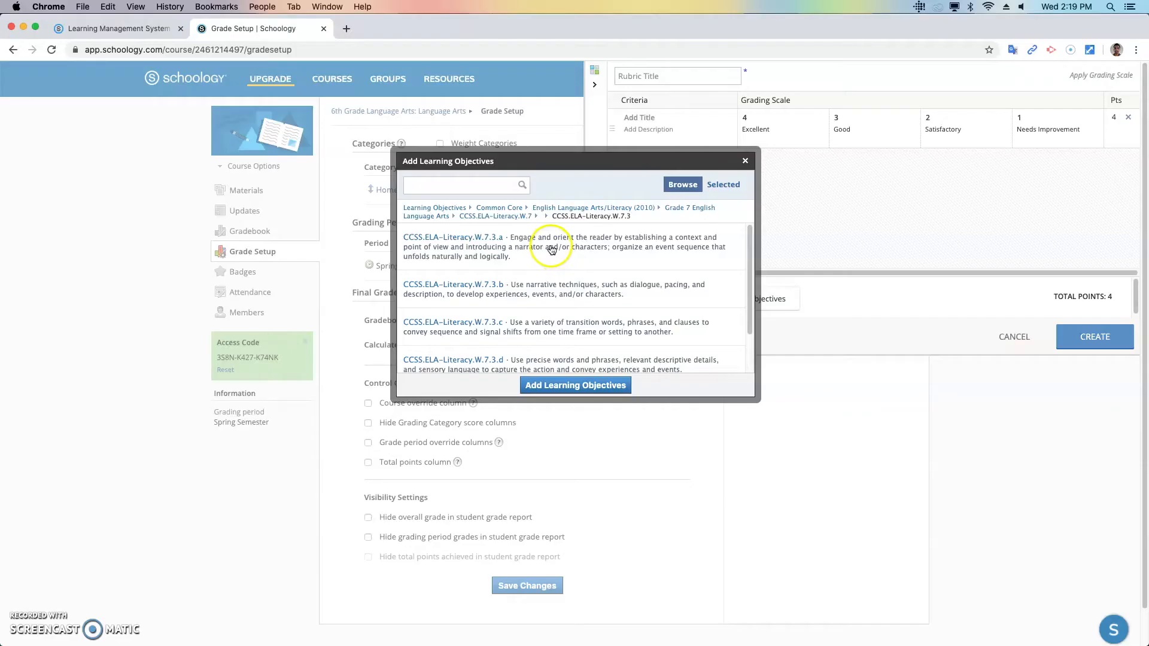
Add learning objectives CCSS.ELA-Literacy.W.7.3.a, W.7.3.b and W.7.3.c as criteria of the new rubric.
{"action": "left_click", "coordinate": [551, 249]}
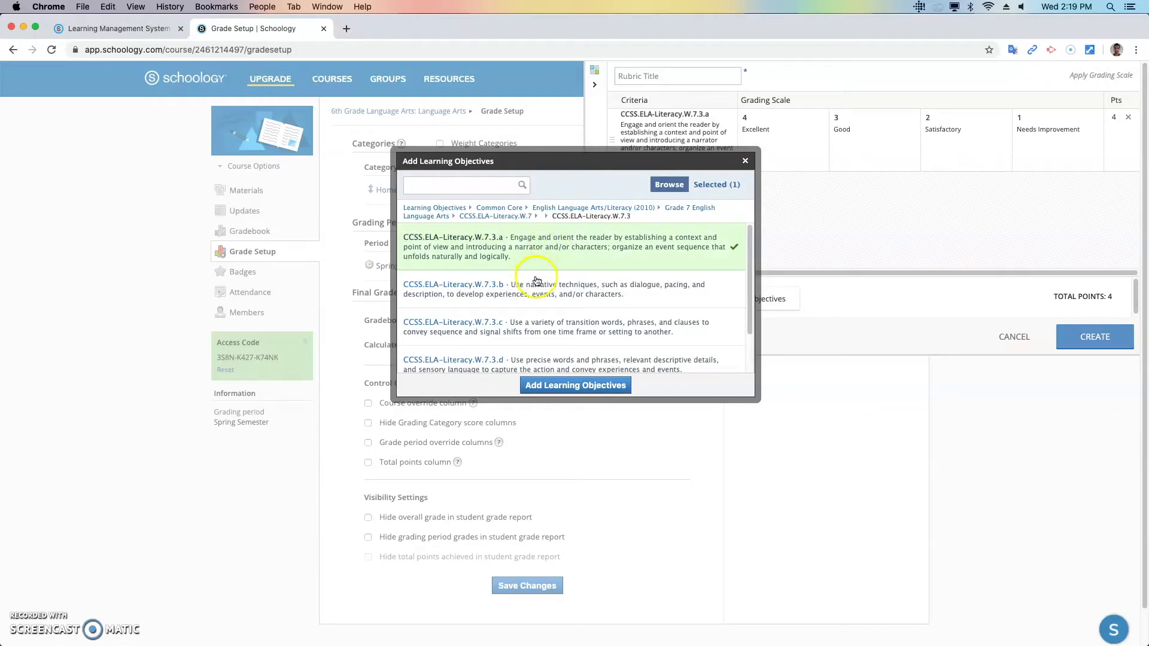
{"action": "left_click", "coordinate": [536, 297]}
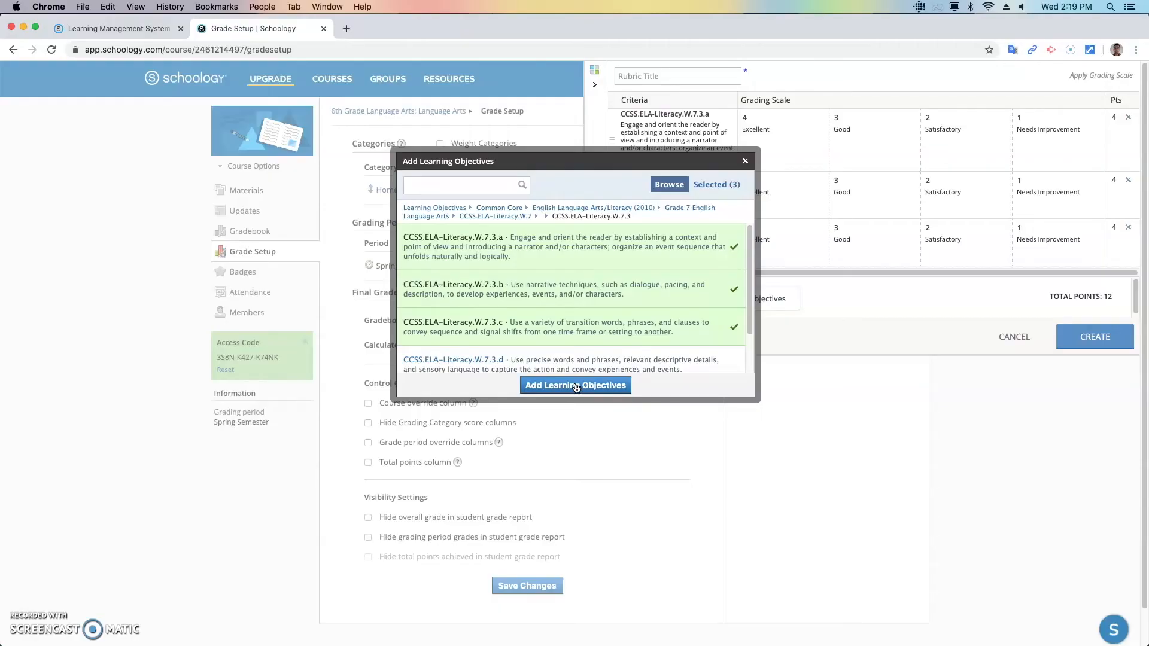
{"action": "left_click", "coordinate": [576, 385]}
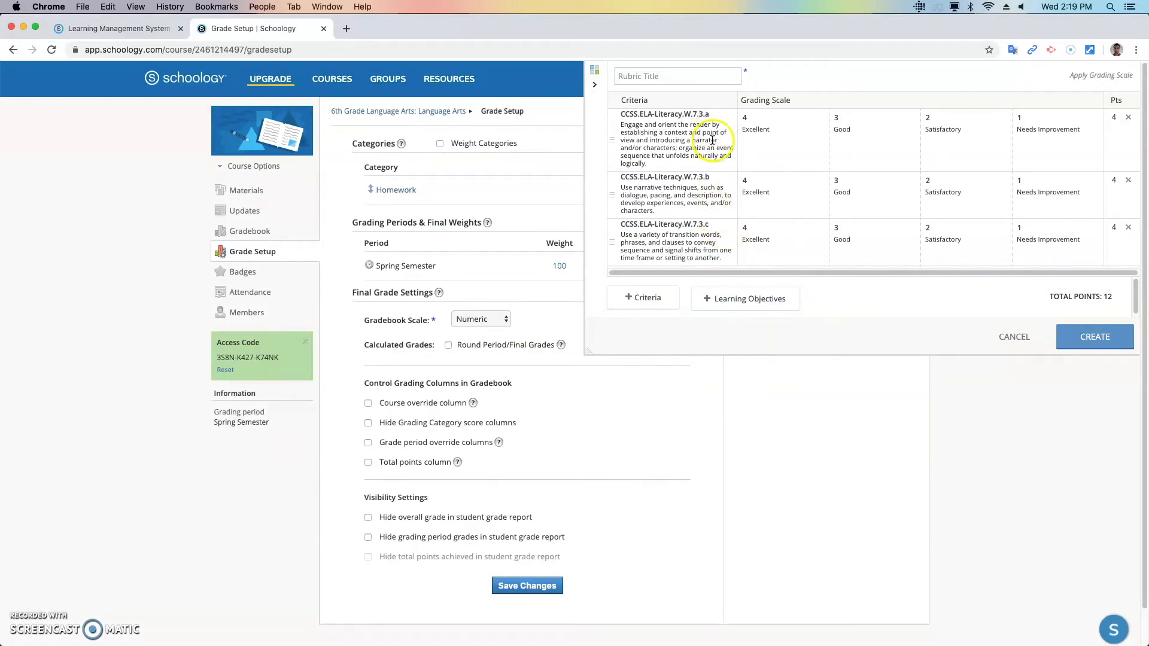
Describe the Excellent level of criterion W.7.3.a as "This is my description" and try to create the untitled rubric.
{"action": "mouse_move", "coordinate": [819, 120]}
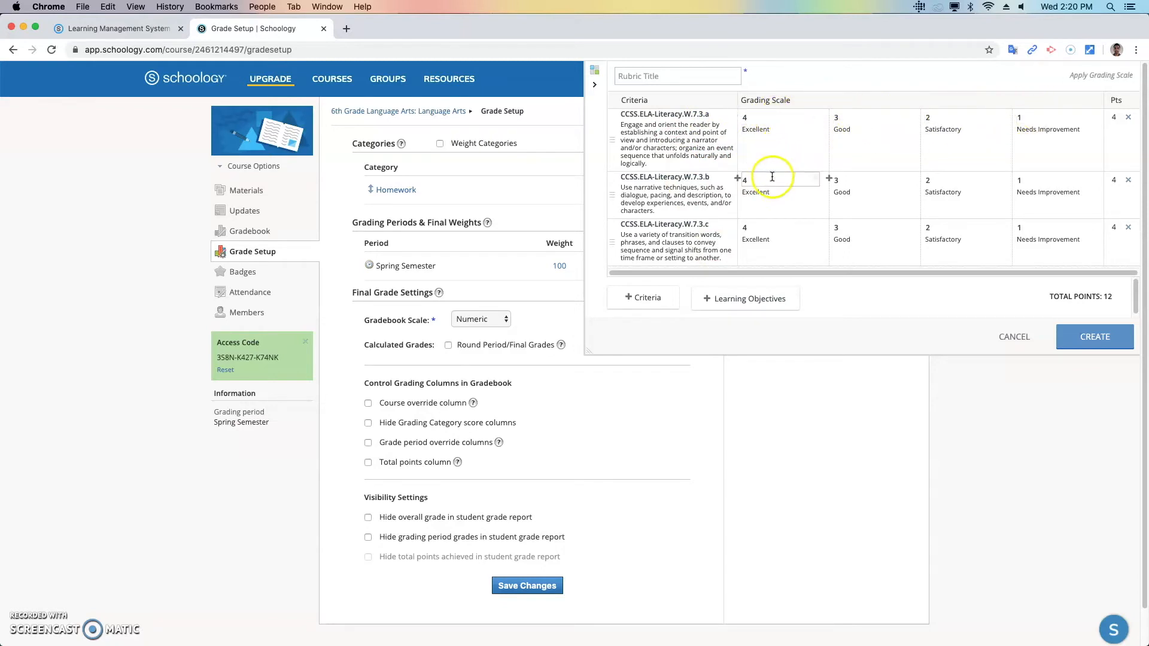
{"action": "left_click", "coordinate": [796, 152]}
{"action": "type", "text": "This is my description"}
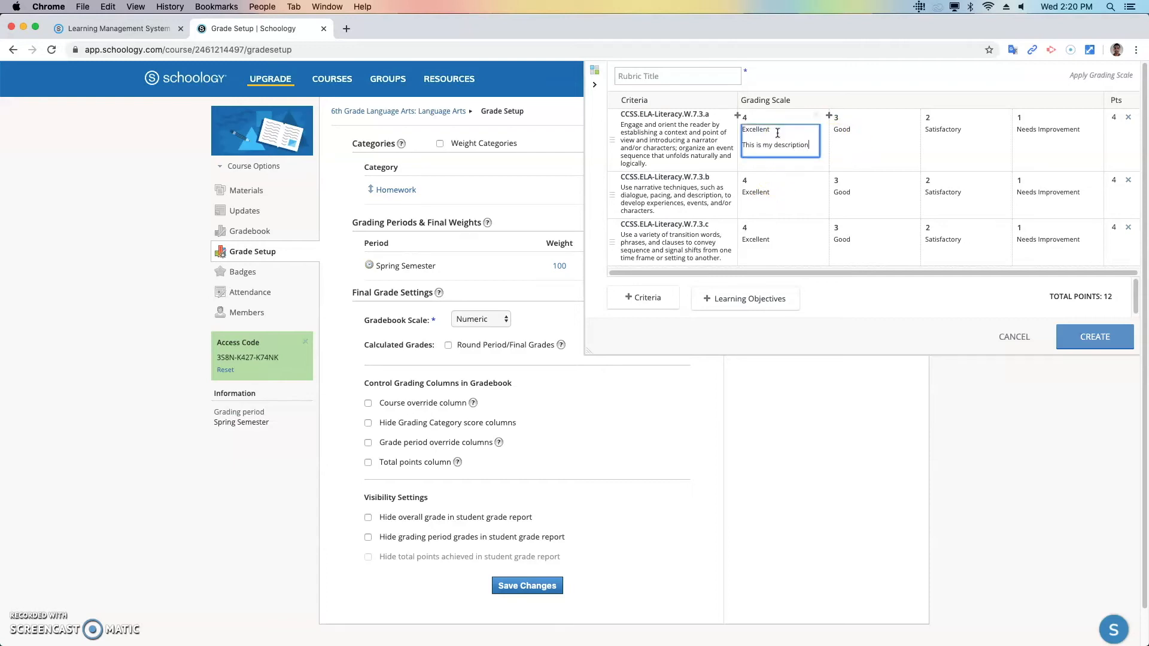
{"action": "left_click", "coordinate": [1081, 336]}
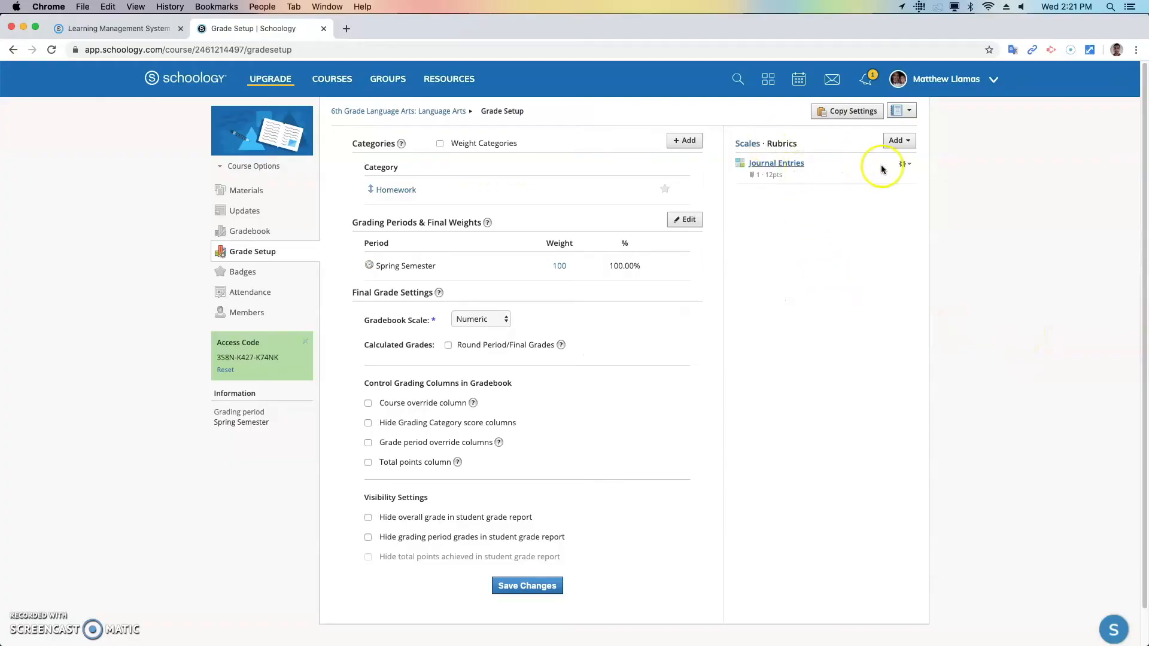
Open the Journaling assignment from the course materials for editing.
{"action": "left_click", "coordinate": [904, 165]}
{"action": "left_click", "coordinate": [276, 190]}
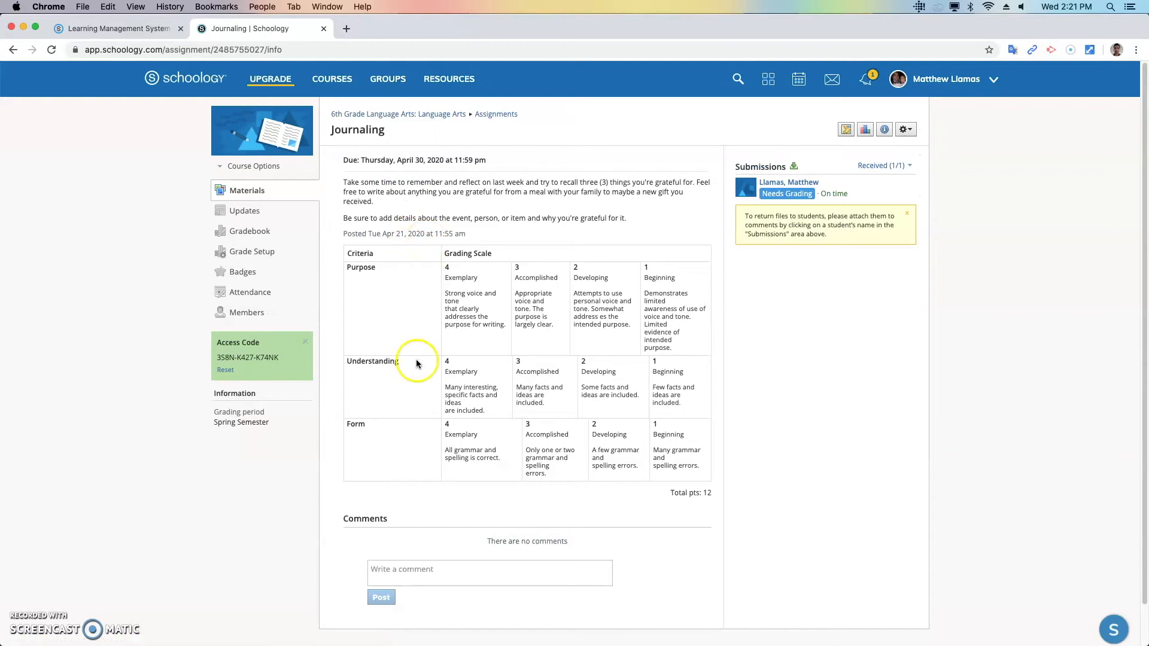
{"action": "left_click", "coordinate": [905, 129]}
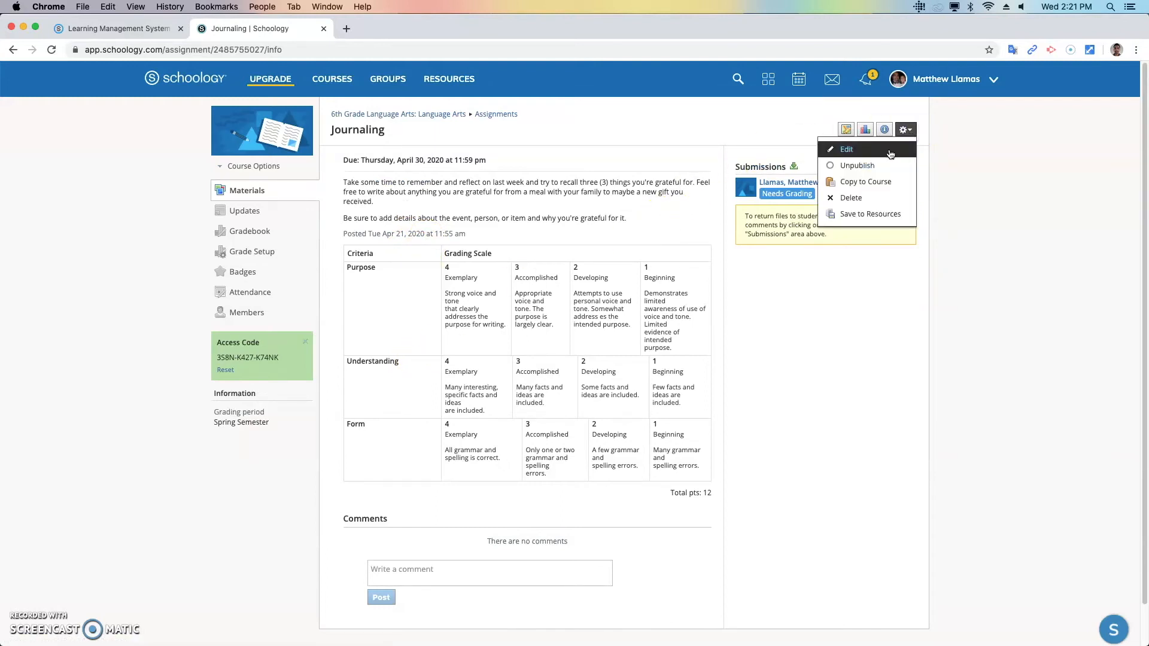
{"action": "left_click", "coordinate": [846, 149]}
Check the Scale/Rubric choices of the Journaling assignment, leaving Journal Entries selected.
{"action": "scroll", "coordinate": [451, 289], "scroll_direction": "down", "scroll_amount": 5}
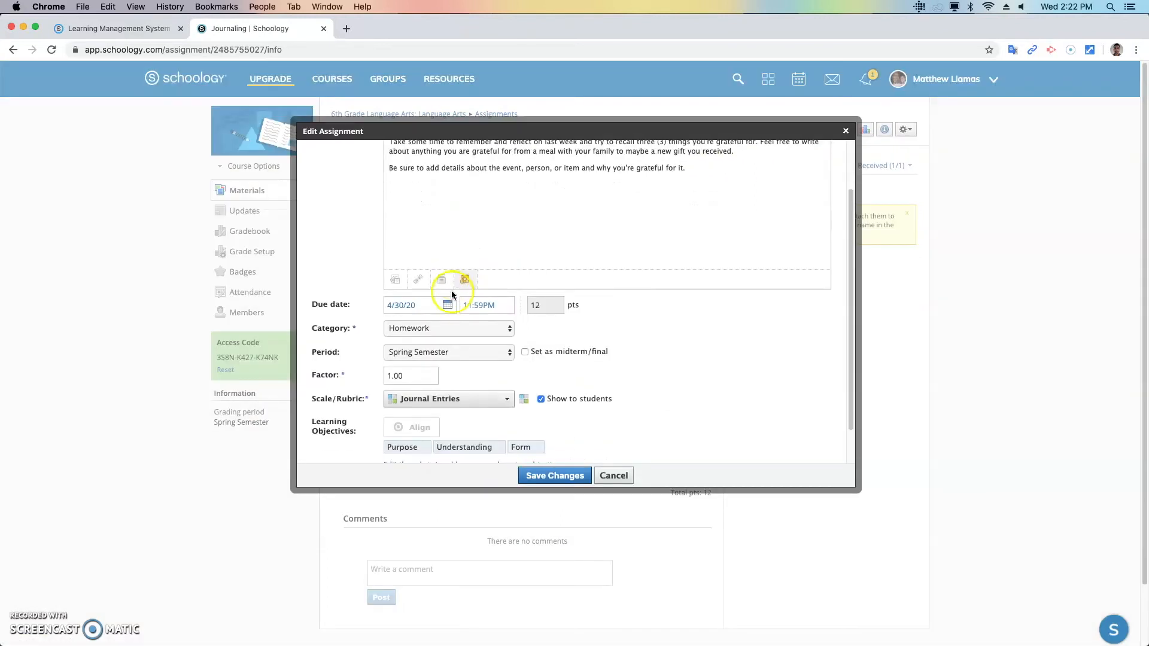
{"action": "left_click", "coordinate": [440, 400]}
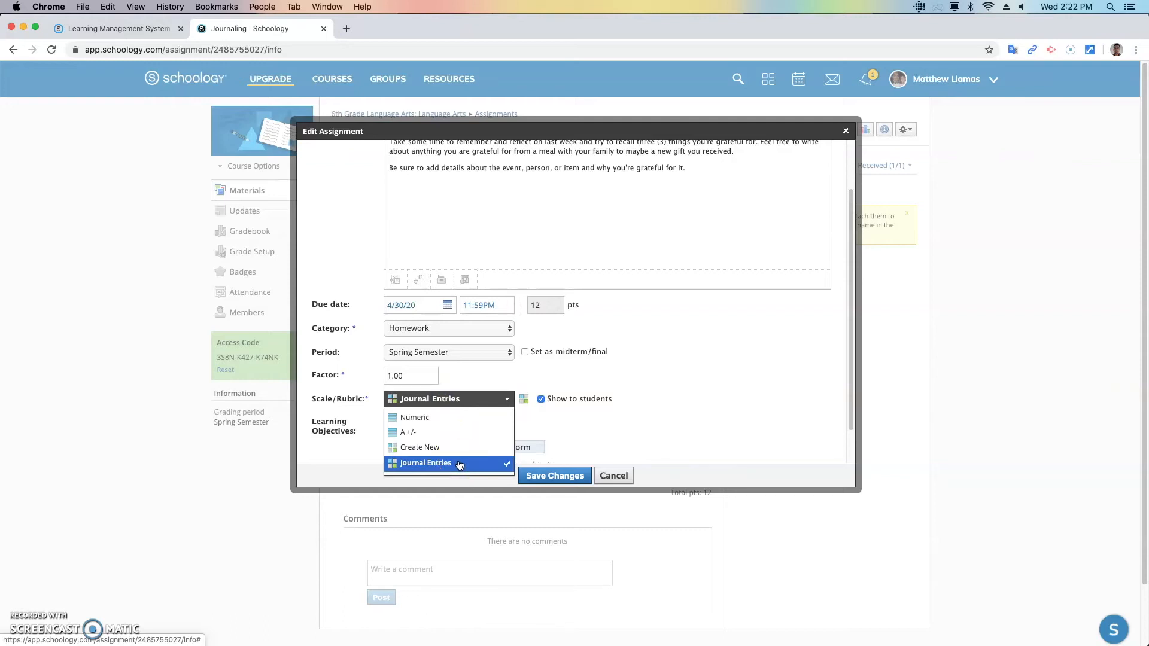
{"action": "left_click", "coordinate": [575, 427]}
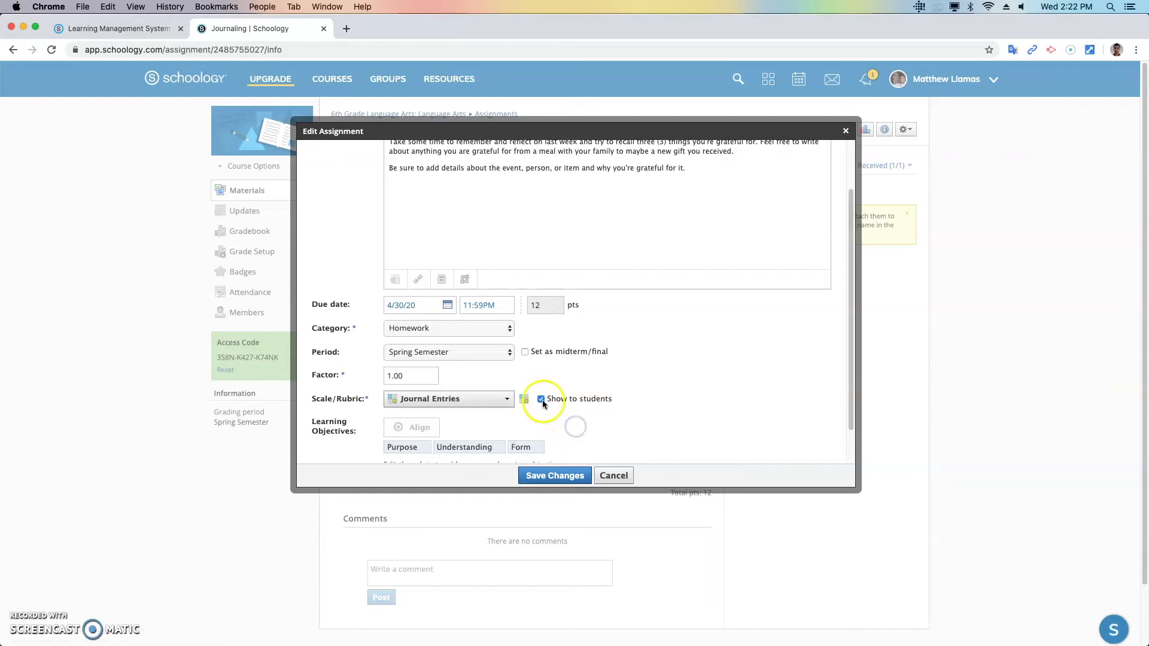